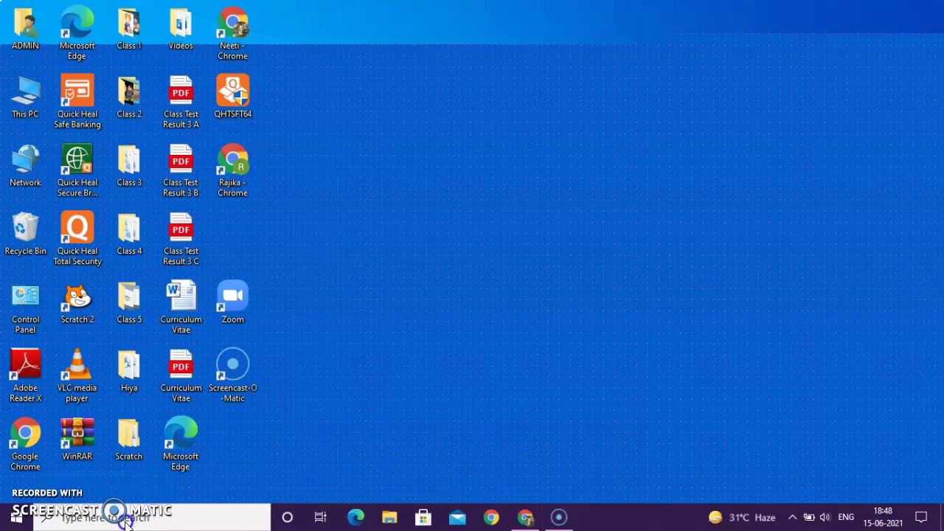
Step: Search Windows for 'backup' and open the Backup settings best match
{"action": "left_click", "coordinate": [254, 478]}
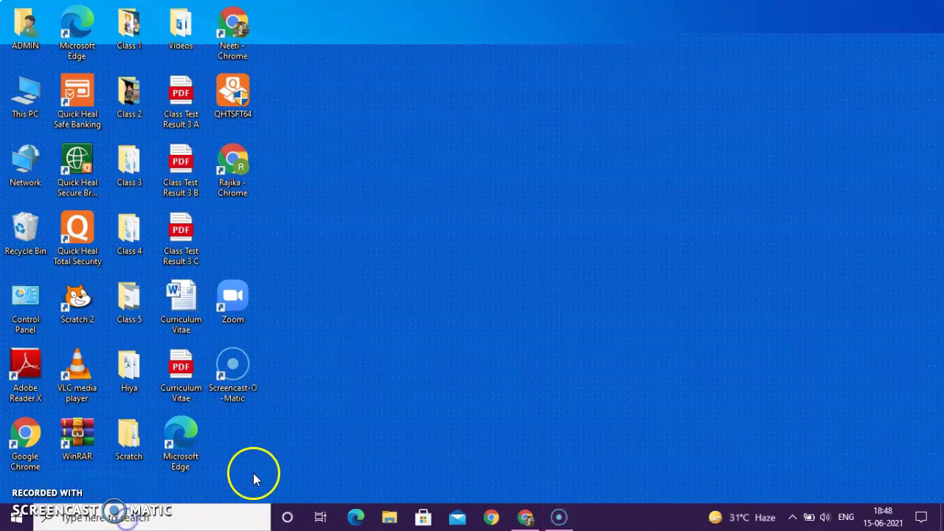
{"action": "left_click", "coordinate": [136, 518]}
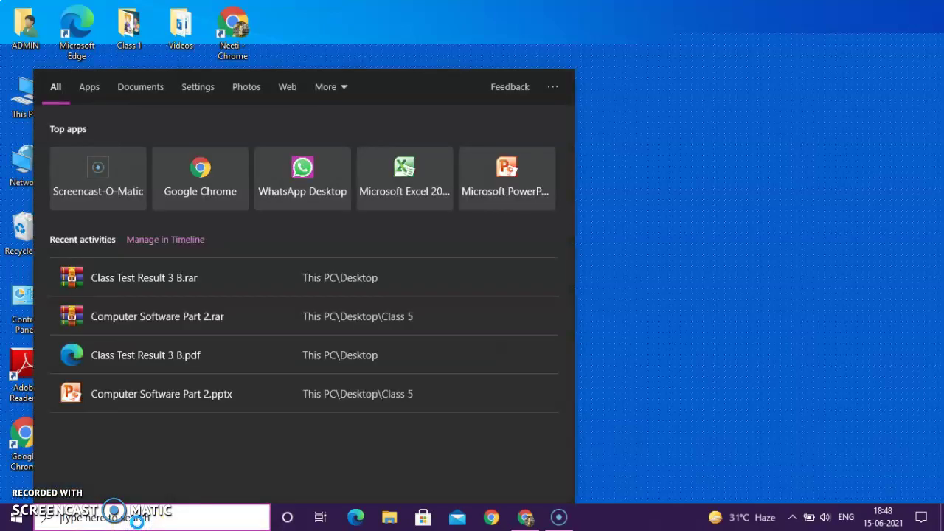
{"action": "type", "text": "ba"}
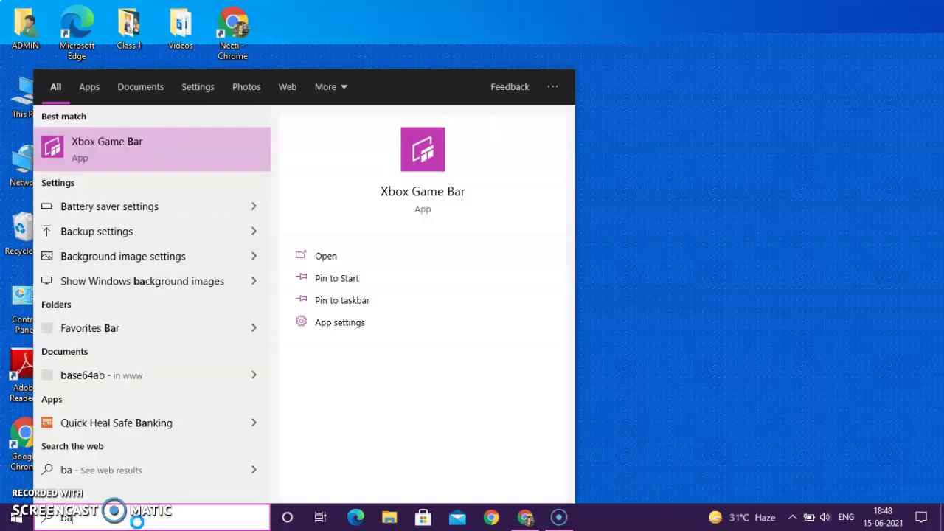
{"action": "type", "text": "ckup"}
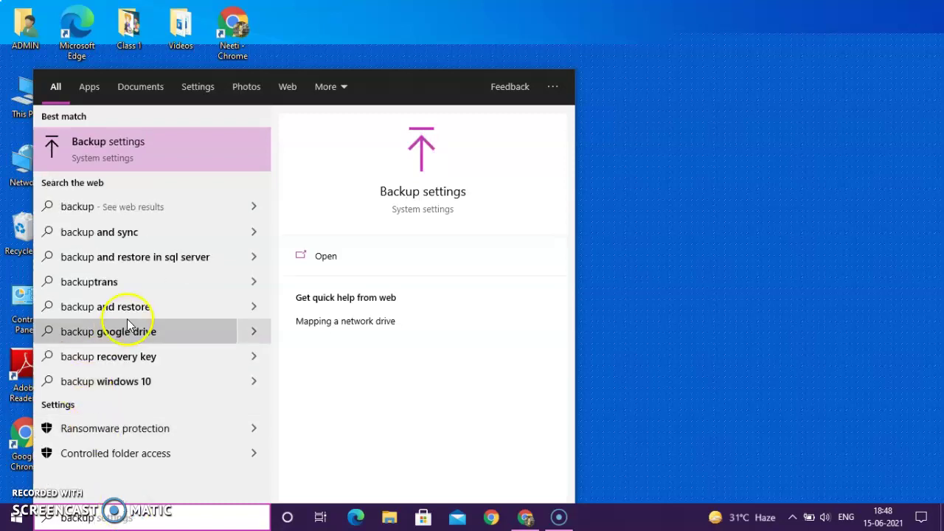
{"action": "left_click", "coordinate": [180, 138]}
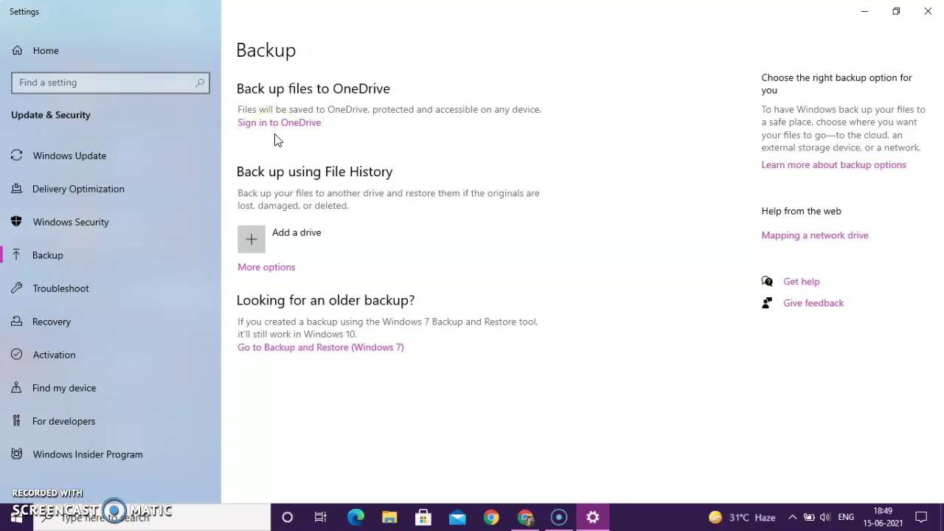
Step: Review the OneDrive, File History and older-backup options, then close the Backup settings window
{"action": "left_click", "coordinate": [937, 13]}
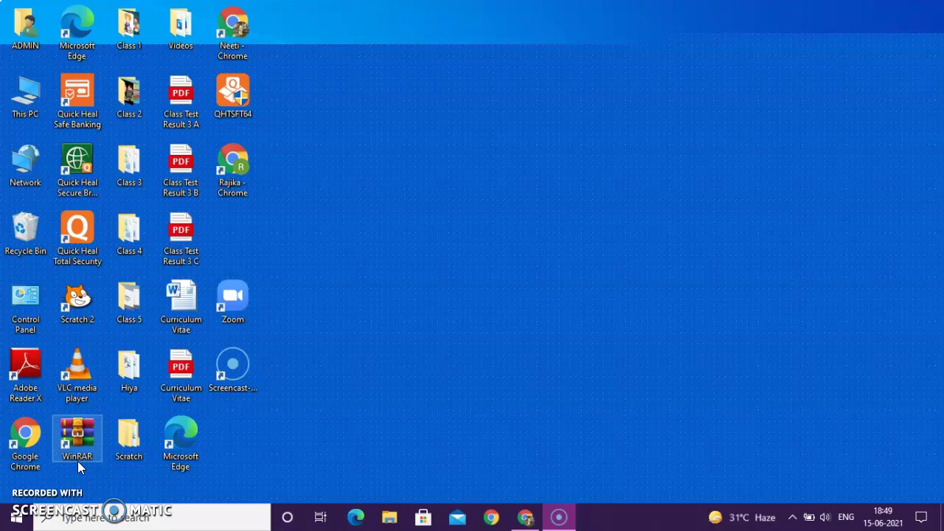
Step: Open the Class 5 desktop folder and select the Computer Software Part 2 MP4 video
{"action": "double_click", "coordinate": [129, 302]}
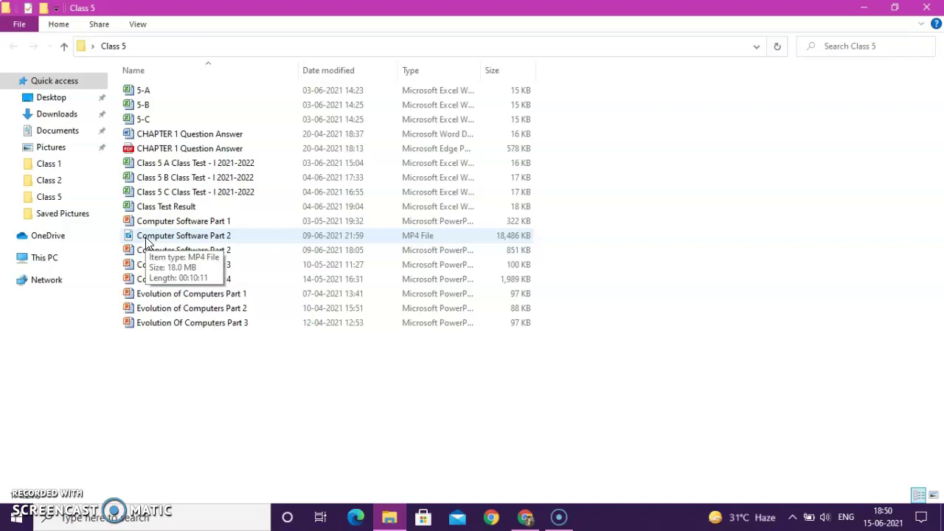
{"action": "double_click", "coordinate": [145, 235]}
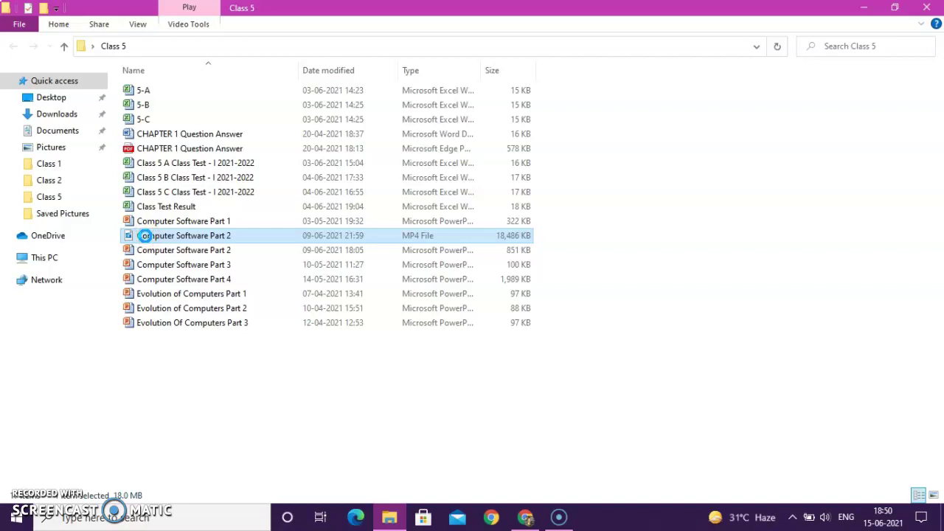
Step: Compress the video into 'Computer Software Part 2.rar' using WinRAR's context-menu entry
{"action": "right_click", "coordinate": [145, 236]}
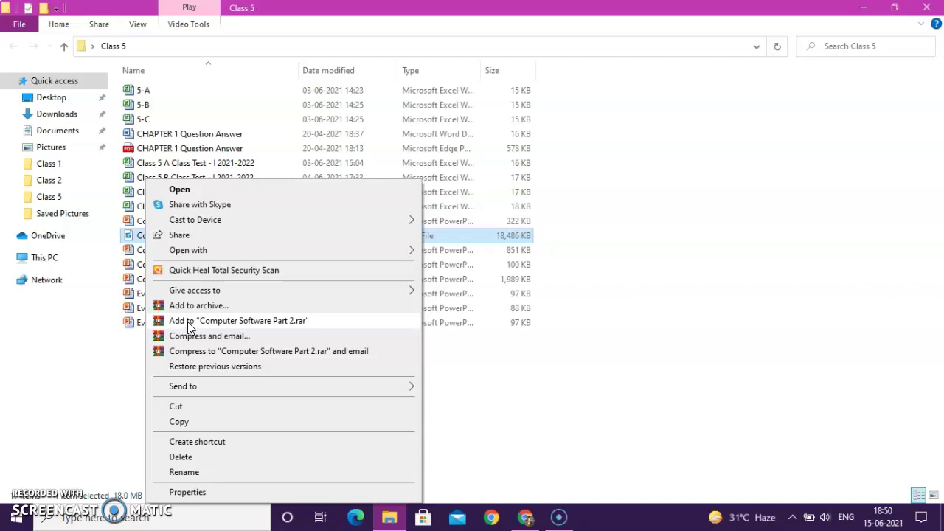
{"action": "left_click", "coordinate": [188, 322]}
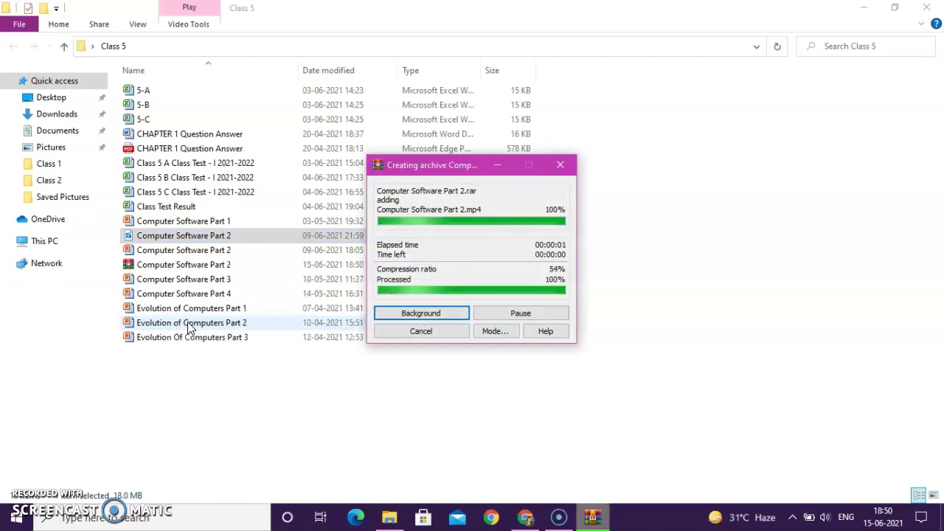
{"action": "left_click", "coordinate": [164, 240]}
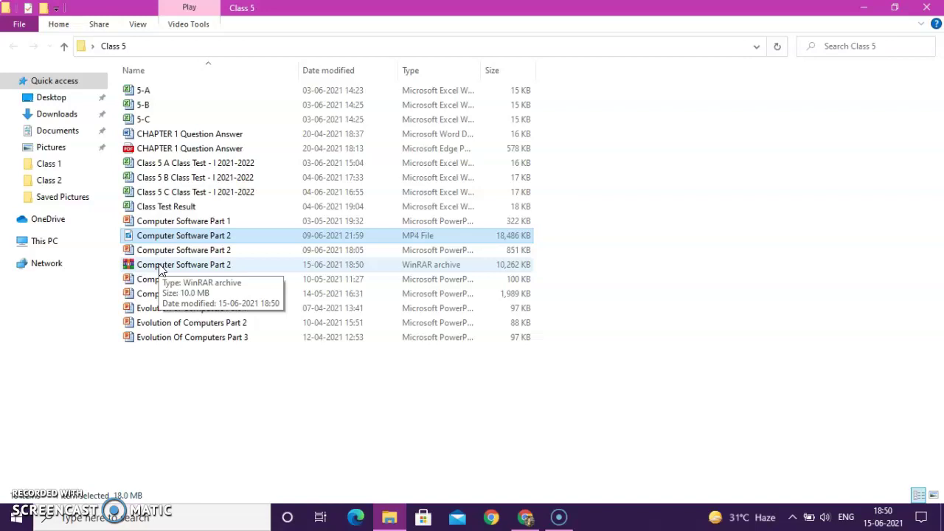
Step: Close the Class 5 folder and search Windows for 'disk def'
{"action": "left_click", "coordinate": [927, 8]}
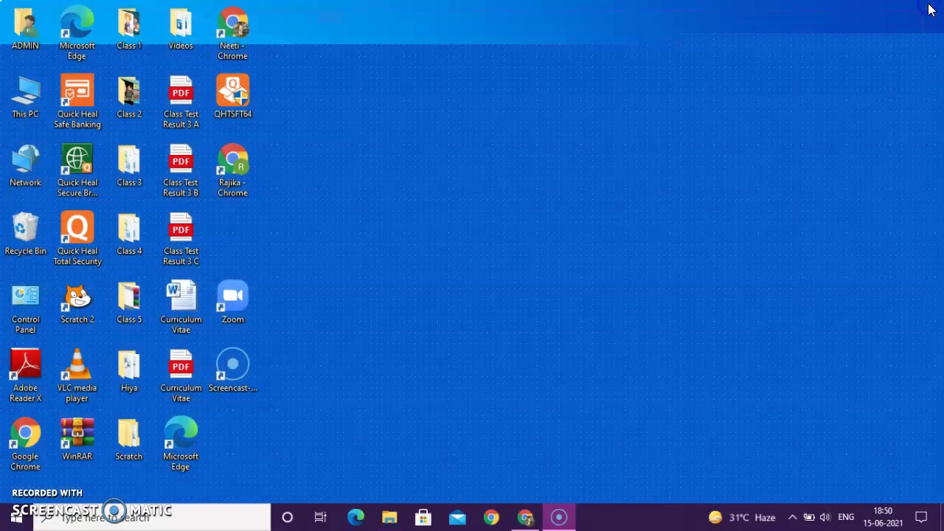
{"action": "left_click", "coordinate": [190, 521]}
{"action": "type", "text": "d"}
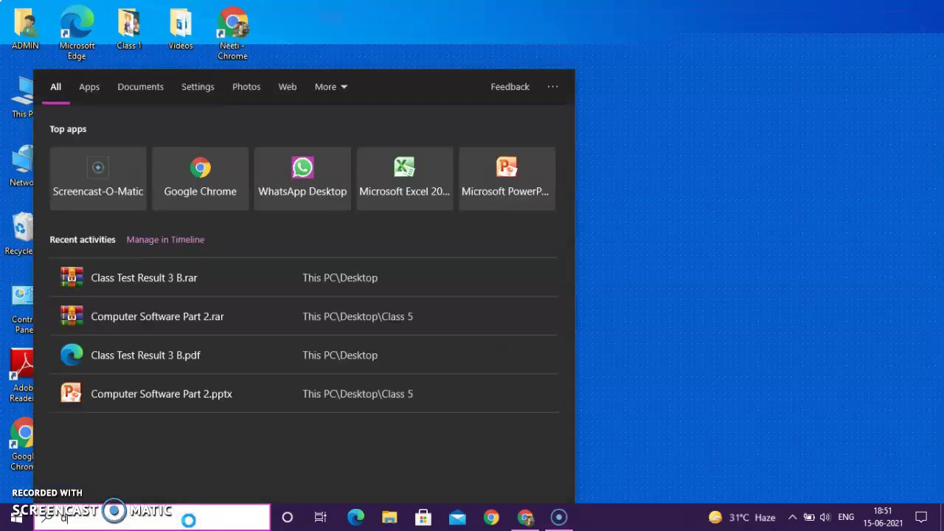
{"action": "type", "text": "isk de"}
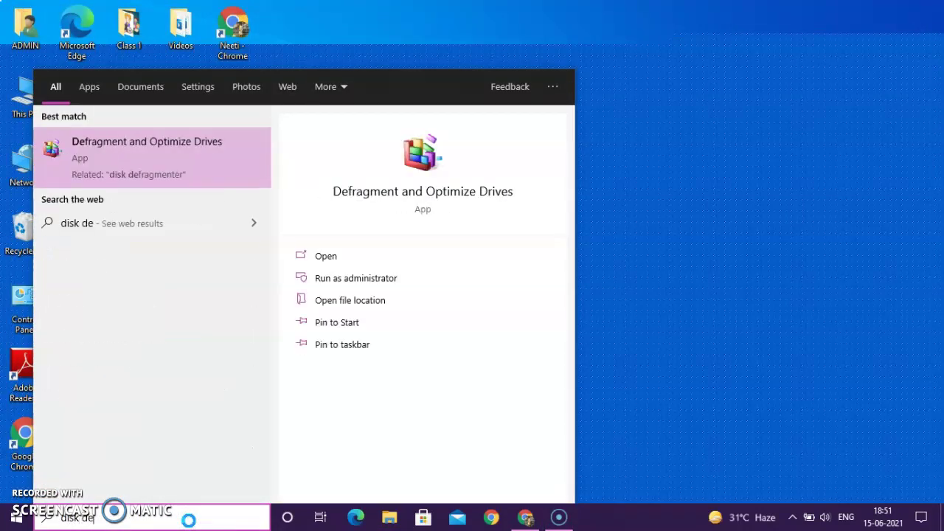
{"action": "type", "text": "f"}
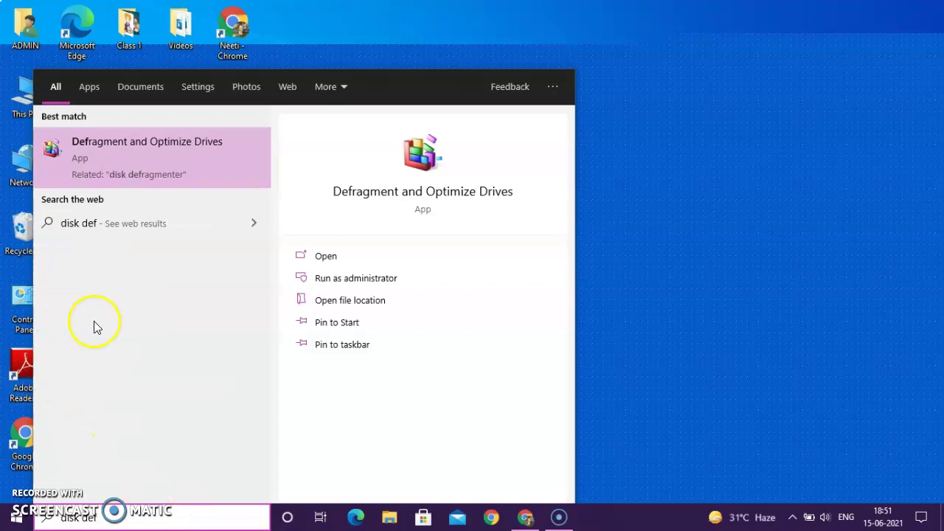
Step: Launch Defragment and Optimize Drives, confirm all drives show OK with 0% fragmentation, then close it
{"action": "left_click", "coordinate": [156, 155]}
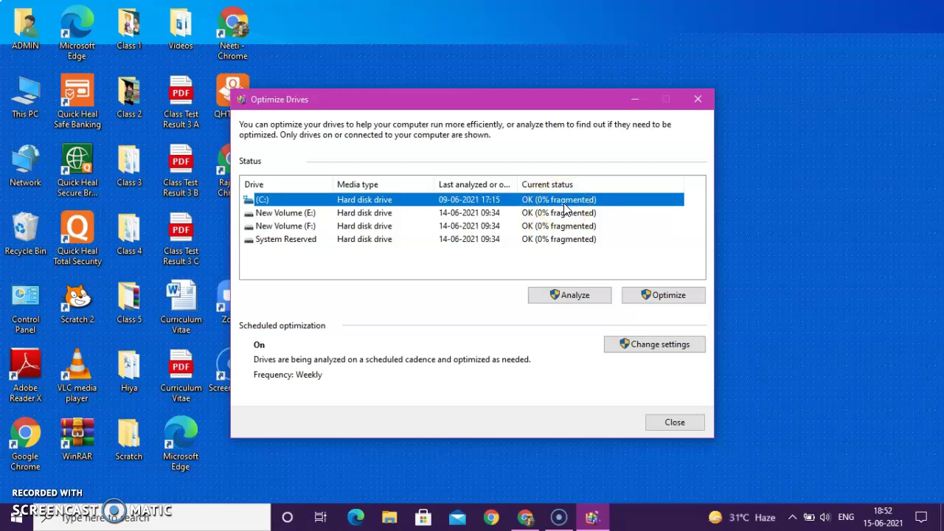
{"action": "left_click", "coordinate": [699, 101]}
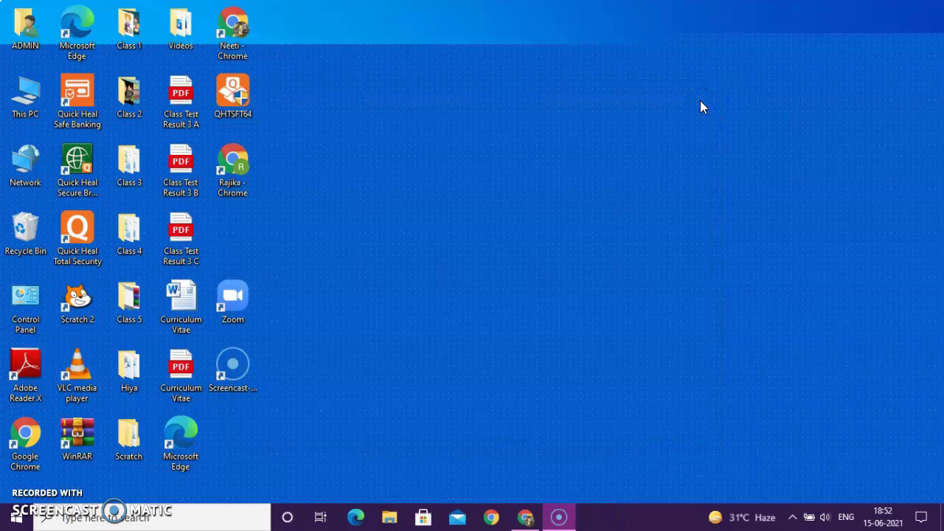
Step: Open Quick Heal Total Security from its desktop icon to view the secure, zero-threat status
{"action": "double_click", "coordinate": [96, 247]}
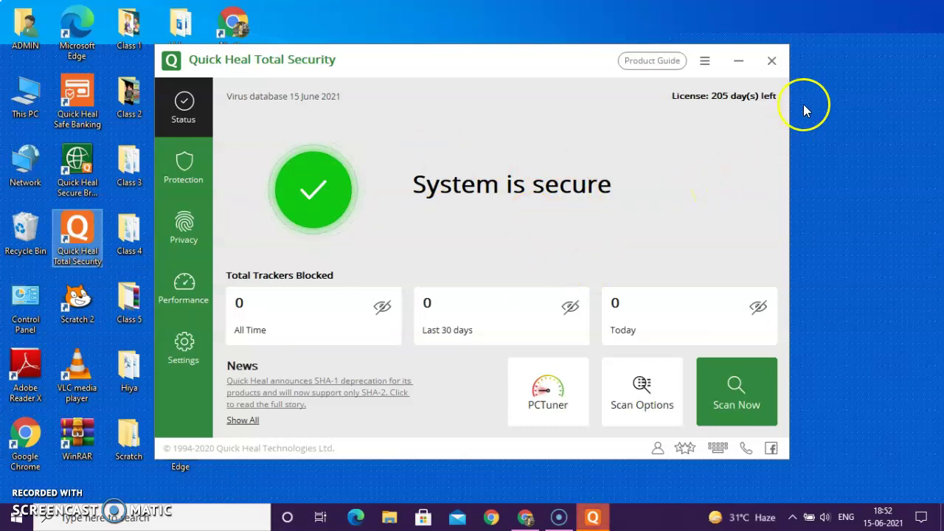
Step: Exit the Quick Heal Total Security window with its close button
{"action": "left_click", "coordinate": [772, 62]}
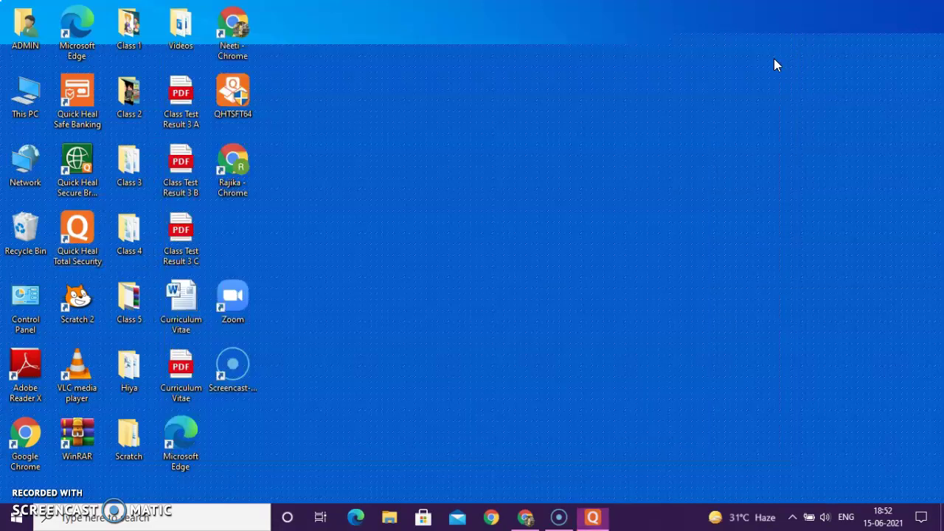